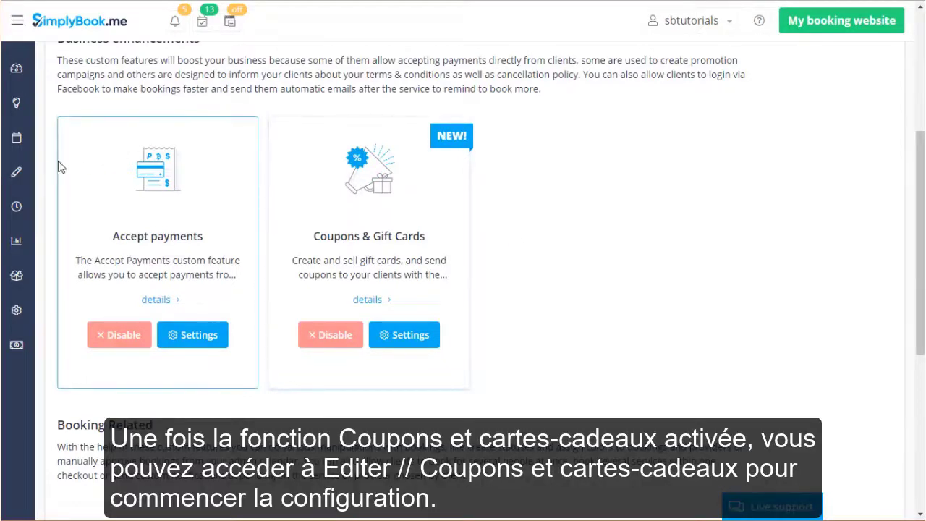
# Expand the Manage options in the navigation sidebar.
pyautogui.click(28, 172)
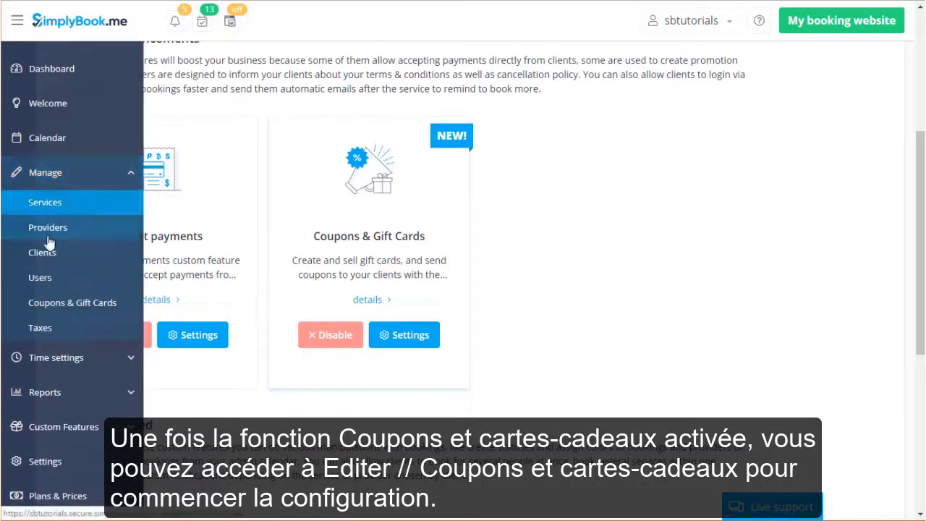
# In Coupons & Gift Cards, check the + new-item menu and open the existing Gift card.
pyautogui.click(115, 301)
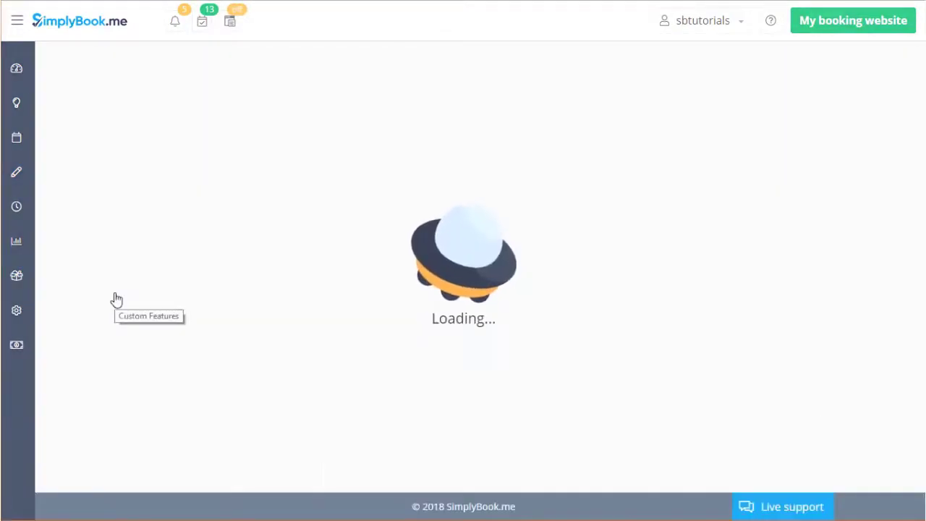
pyautogui.click(326, 99)
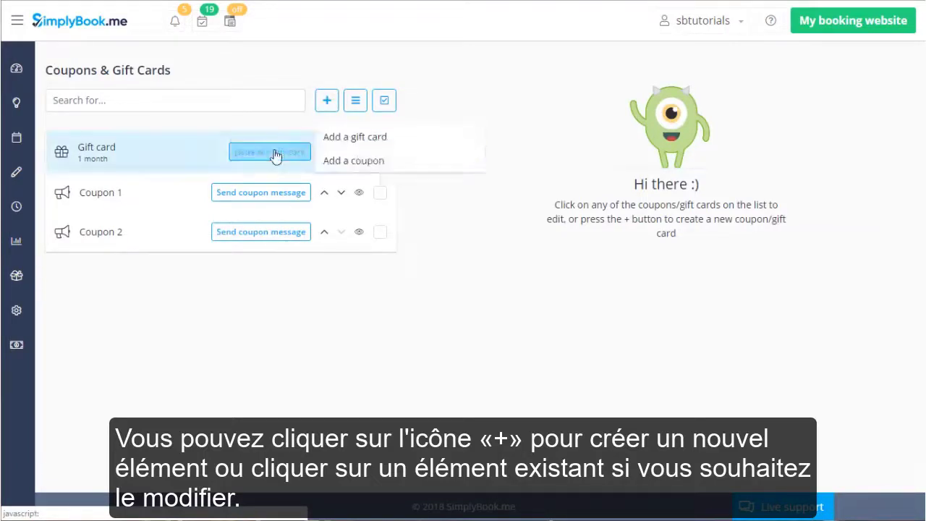
pyautogui.click(174, 150)
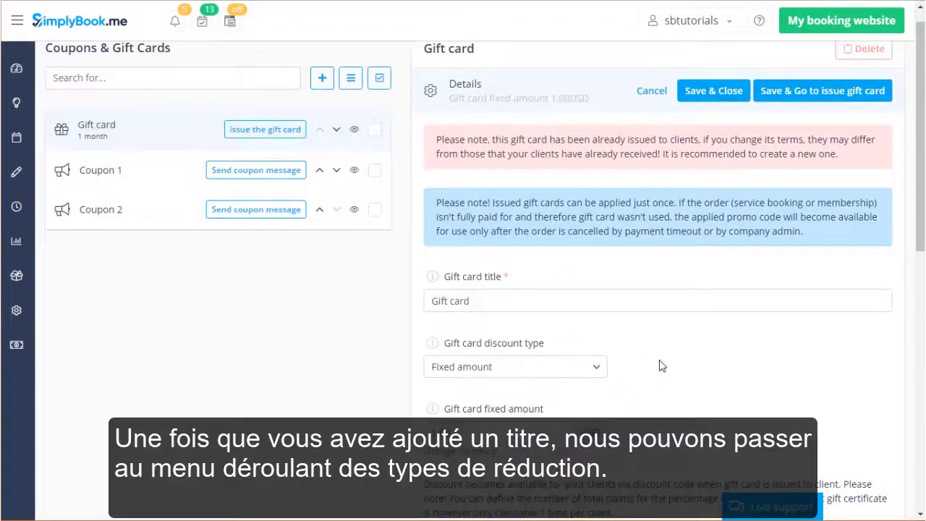
# Switch the Gift card to a 1.00% percentage discount, claimable 1 time instead of unlimited.
pyautogui.click(584, 370)
pyautogui.scroll(-2, 719, 337)
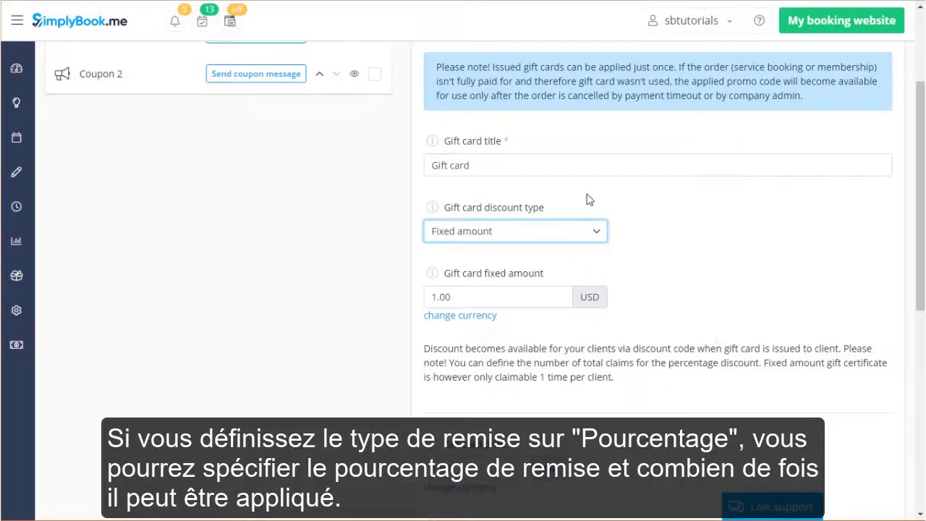
pyautogui.click(579, 232)
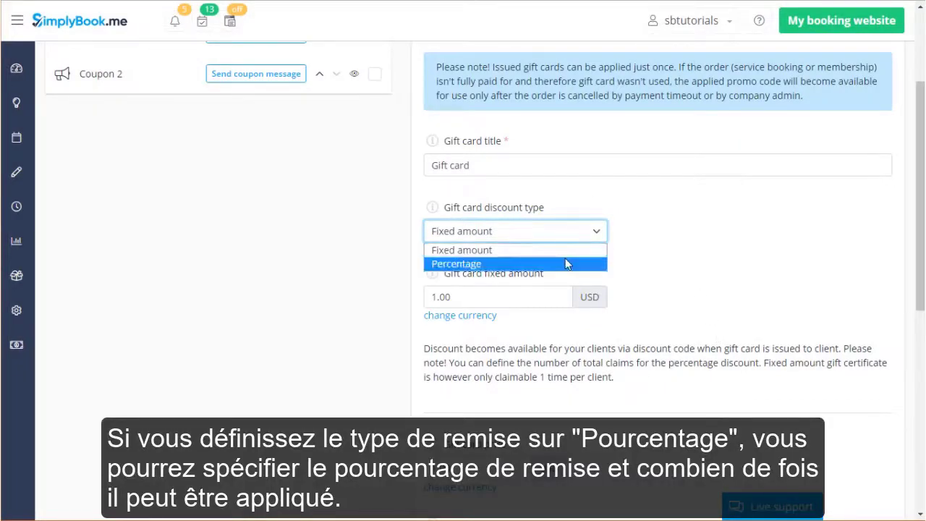
pyautogui.click(567, 264)
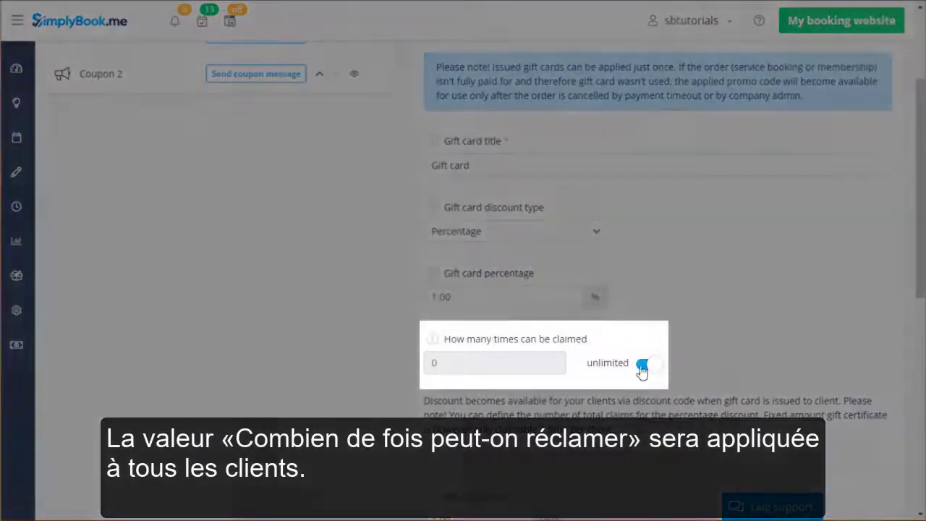
pyautogui.click(642, 366)
pyautogui.click(487, 358)
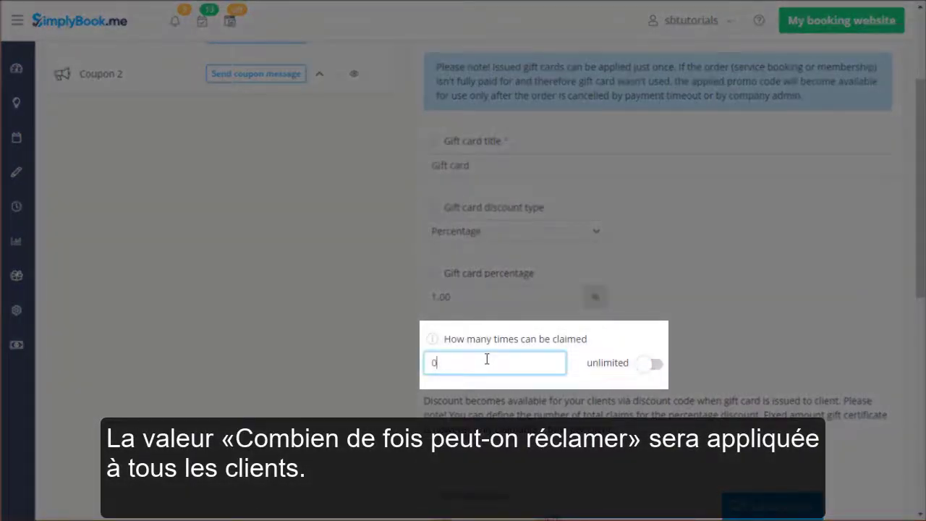
pyautogui.press('BackSpace')
pyautogui.write('1')
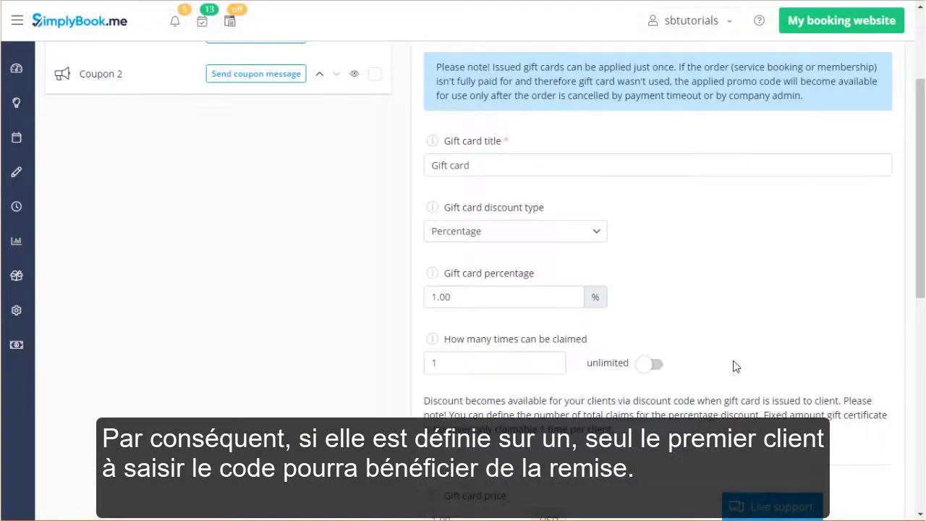
pyautogui.scroll(-3, 735, 367)
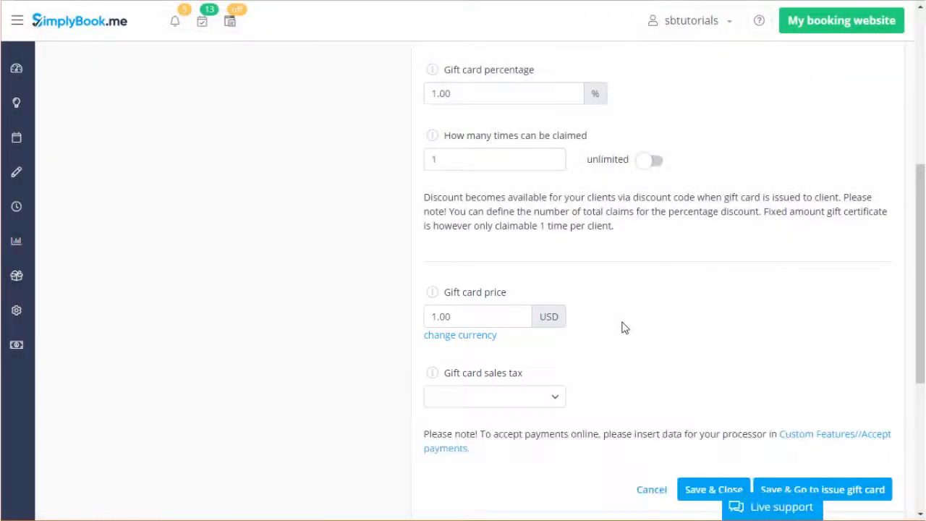
pyautogui.scroll(-4, 622, 326)
# Expand the gift card's coupon information, keep it first in the list, and show its 1-month campaign period.
pyautogui.click(602, 263)
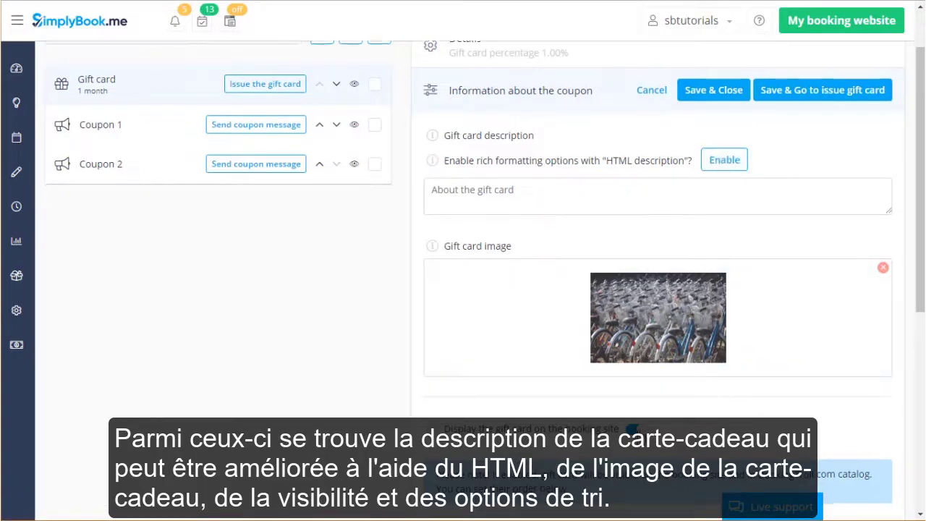
pyautogui.scroll(-3, 645, 440)
pyautogui.click(550, 362)
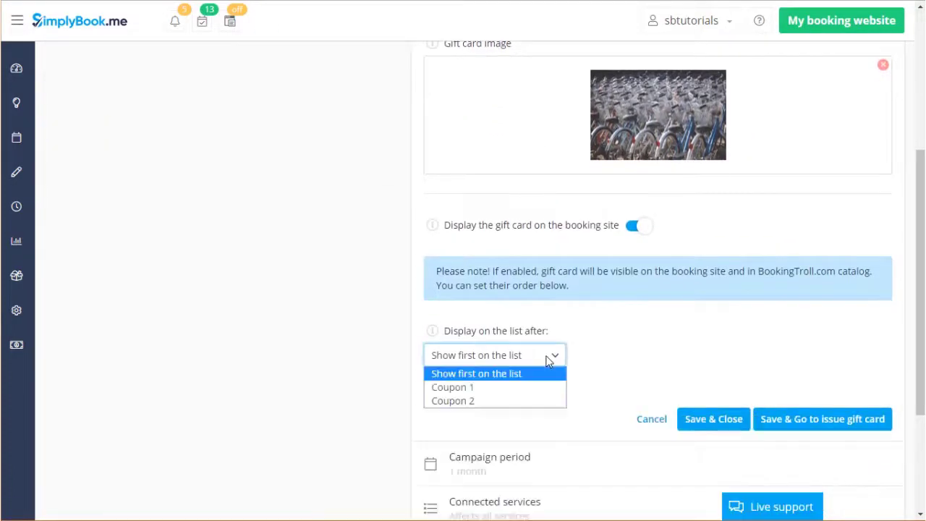
pyautogui.click(547, 362)
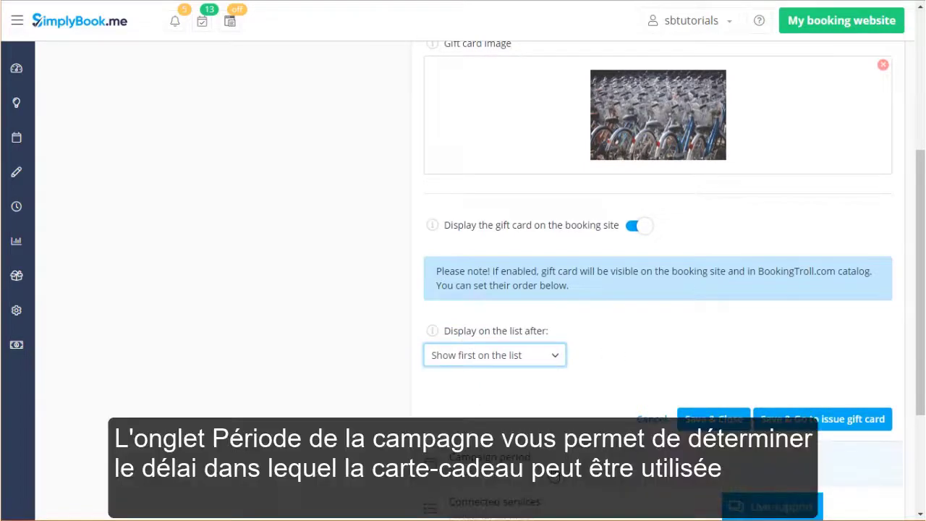
pyautogui.click(554, 462)
pyautogui.scroll(3, 626, 333)
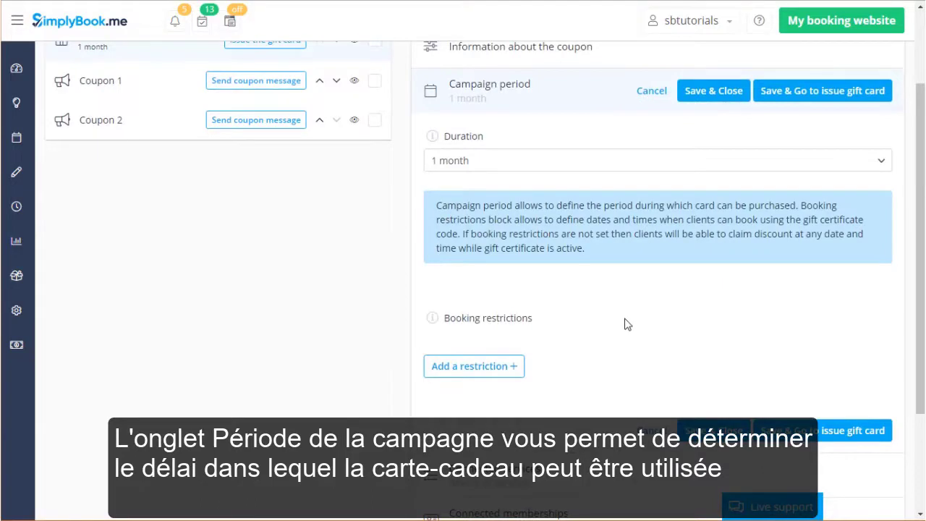
pyautogui.click(699, 169)
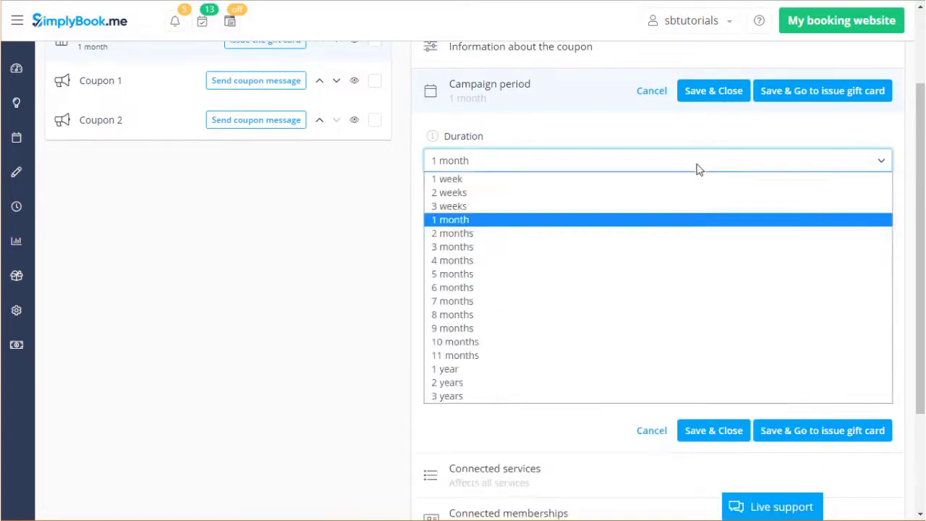
pyautogui.click(699, 169)
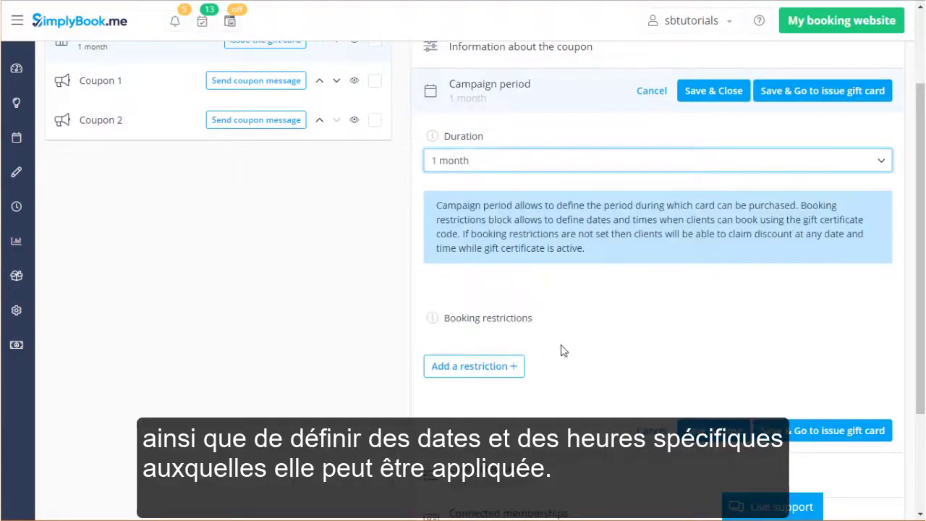
pyautogui.click(518, 367)
pyautogui.scroll(-3, 734, 353)
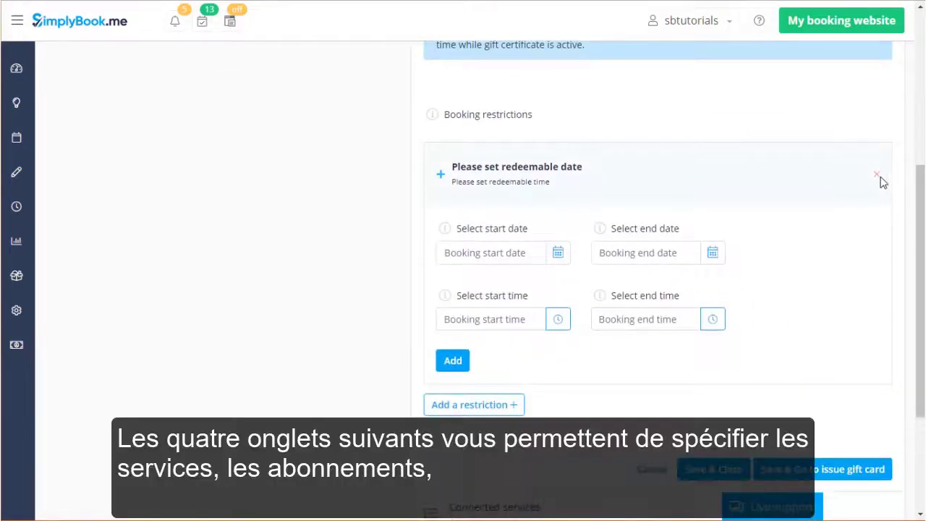
pyautogui.click(875, 175)
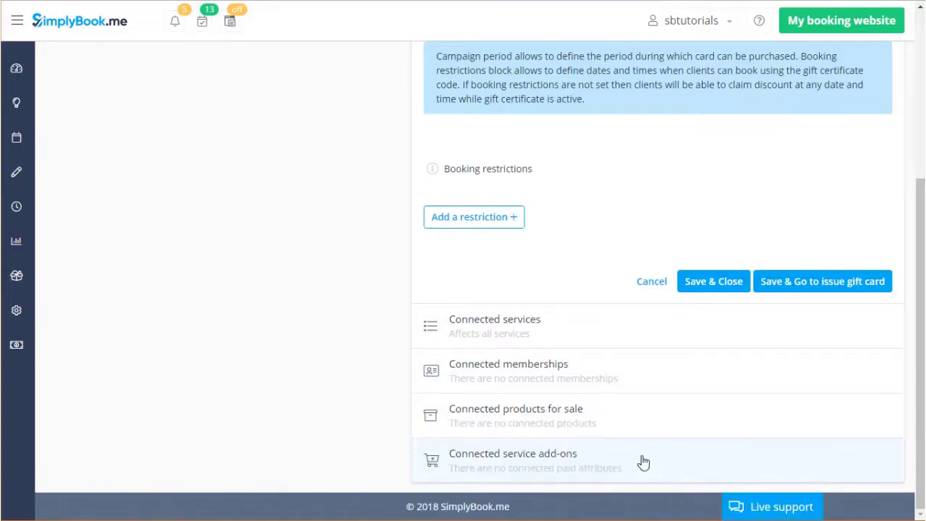
pyautogui.scroll(4, 299, 302)
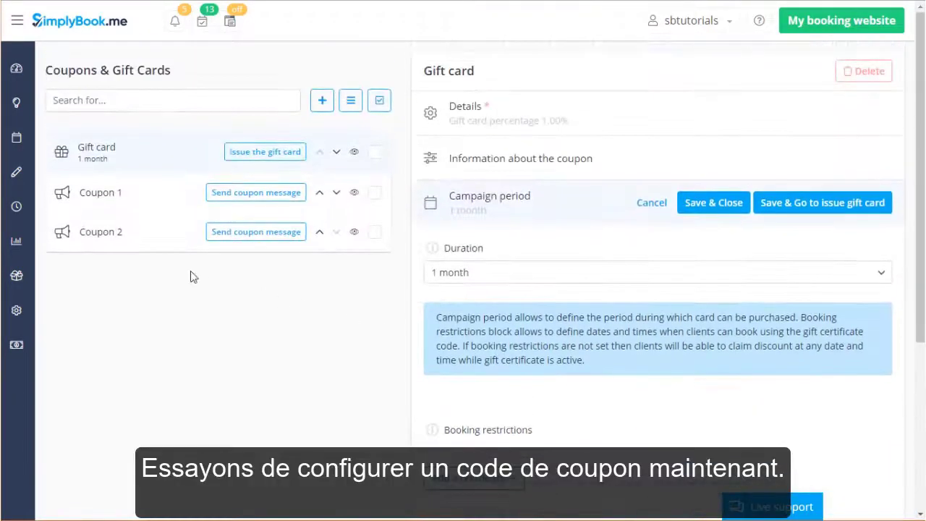
# Open Coupon 1, discarding the unsaved gift card edits, and generate a new redeemable code.
pyautogui.click(167, 200)
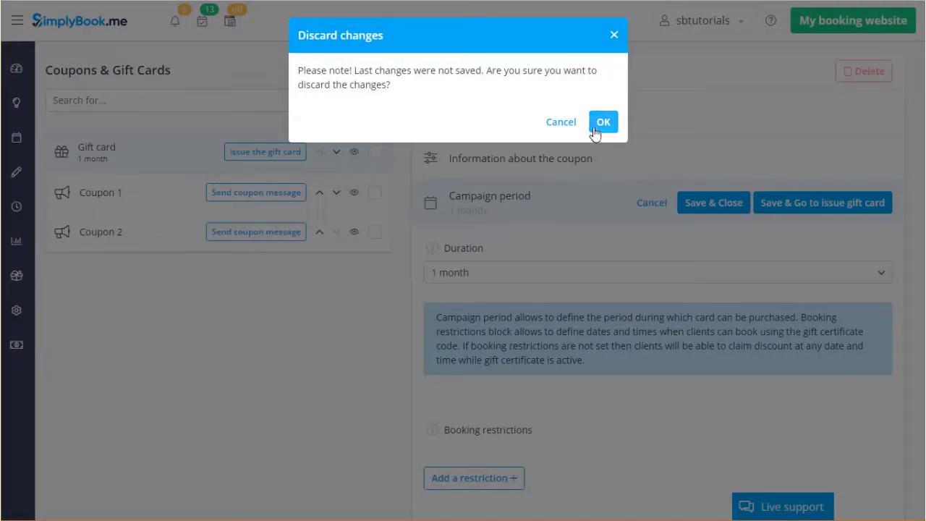
pyautogui.click(593, 129)
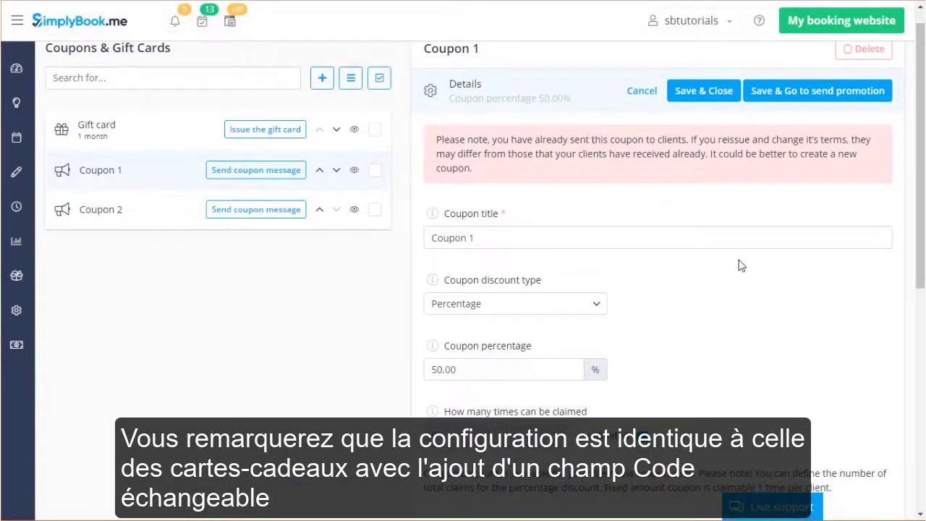
pyautogui.scroll(-3, 741, 265)
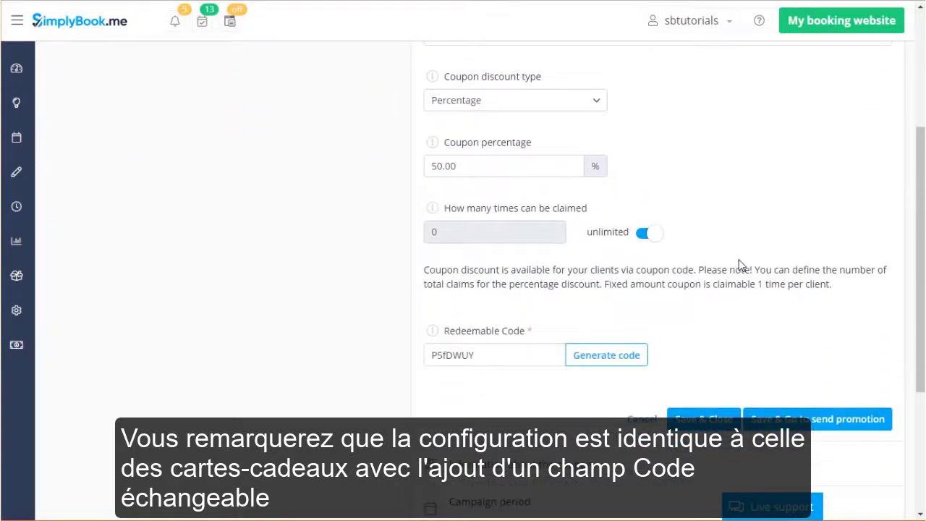
pyautogui.click(627, 355)
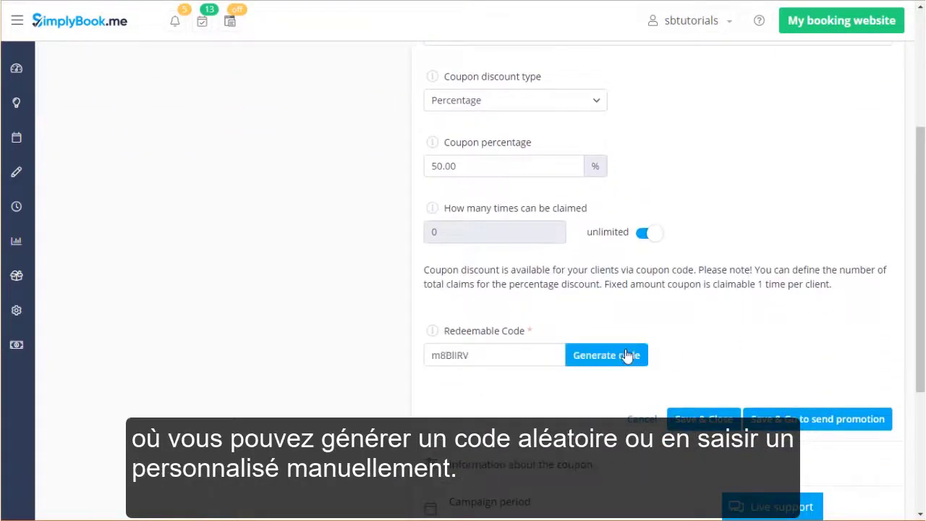
# Replace Coupon 1's redeemable code with 'customcode', then go to its Send coupon message form.
pyautogui.moveTo(510, 354); pyautogui.dragTo(396, 352)
pyautogui.write('c')
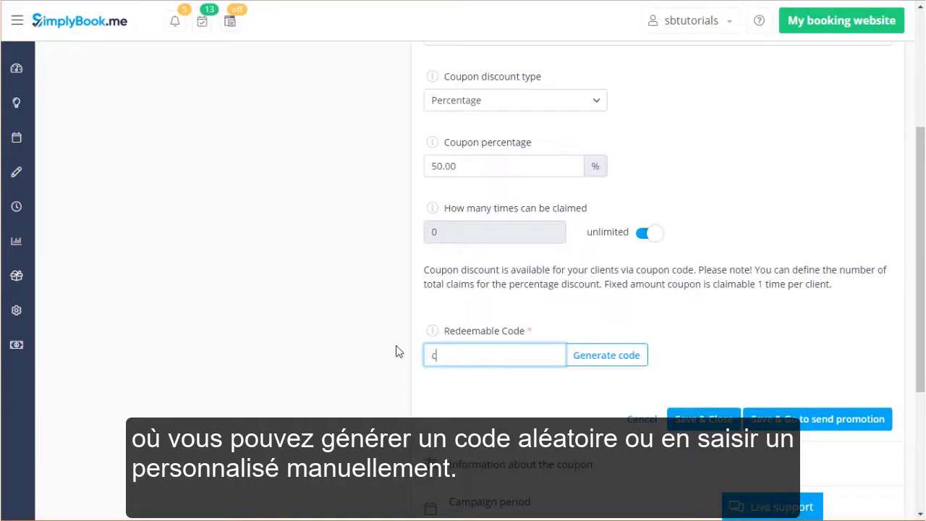
pyautogui.write('ustomcode')
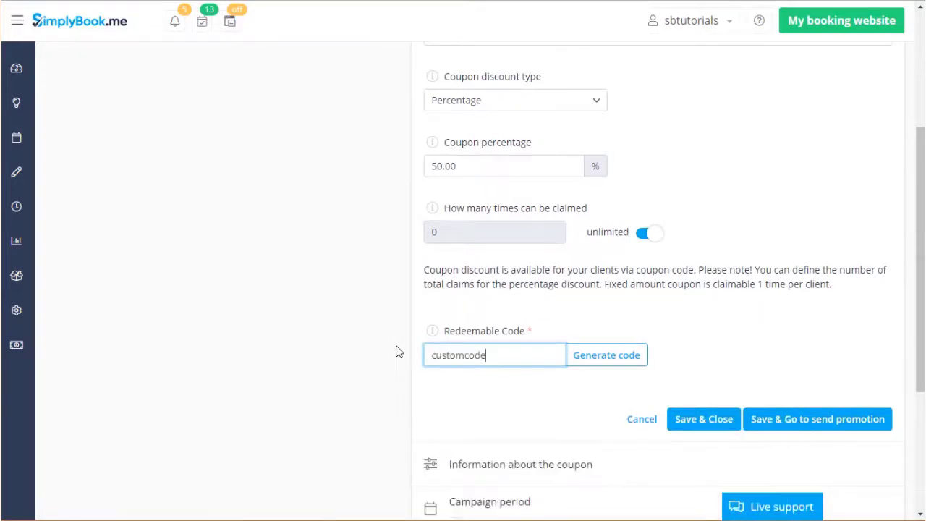
pyautogui.click(799, 354)
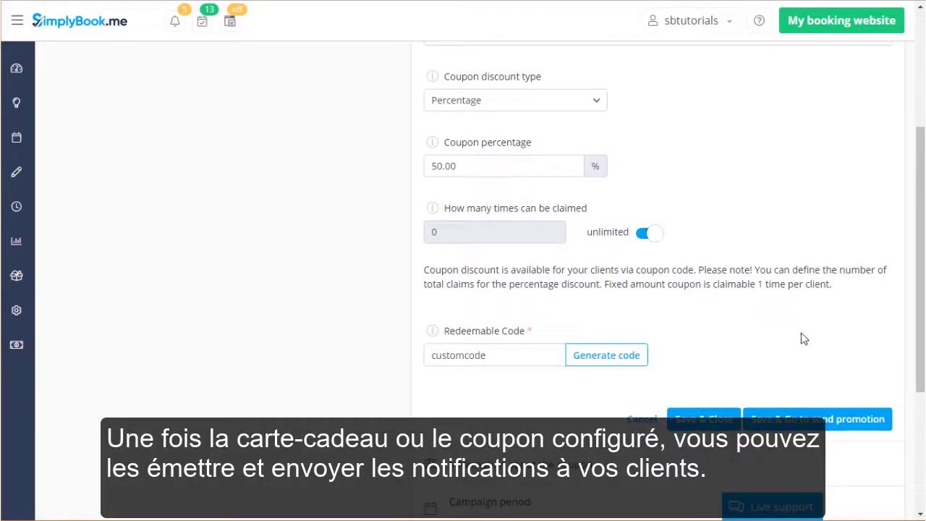
pyautogui.scroll(3, 816, 232)
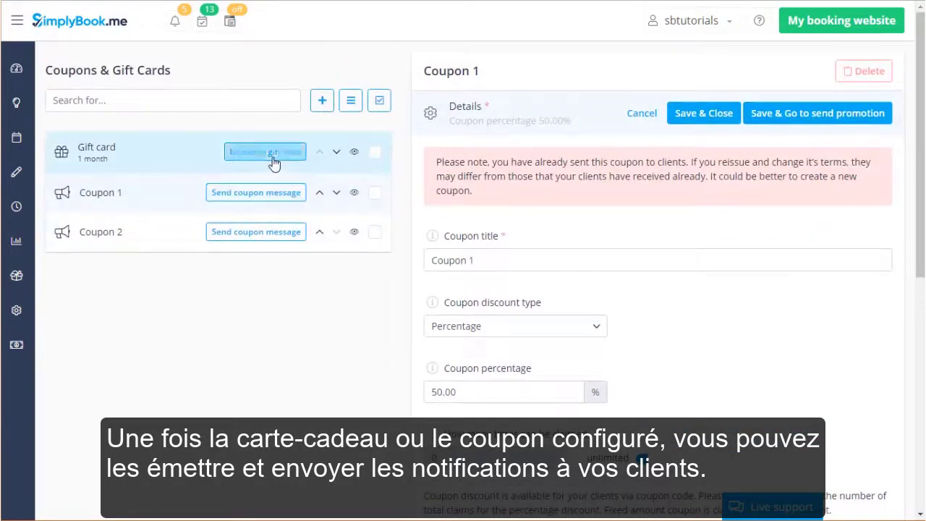
pyautogui.click(269, 192)
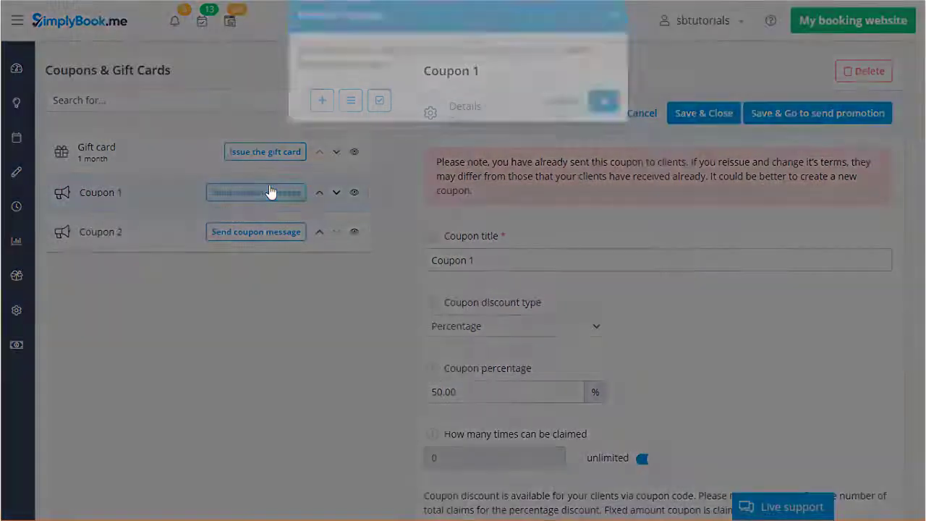
# Discard the coupon edits, turn on SMS for the message, and view Plans & Prices.
pyautogui.click(600, 122)
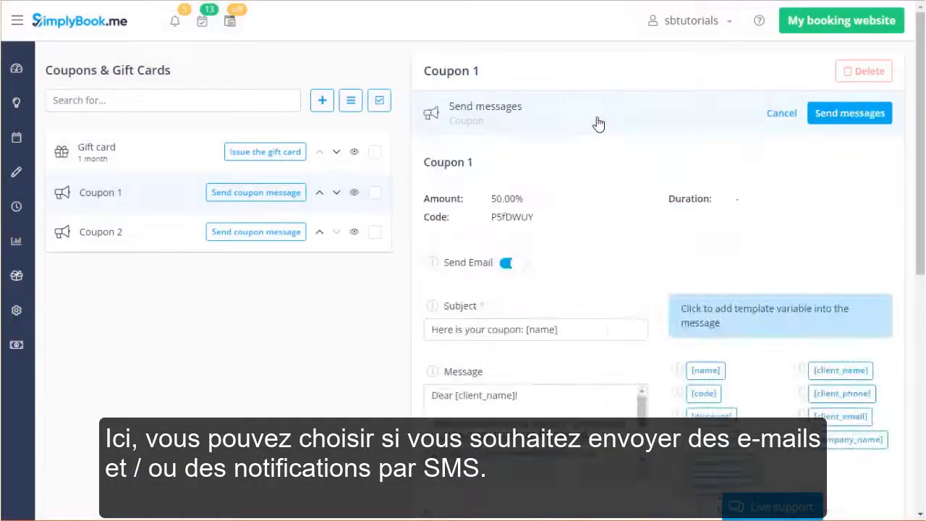
pyautogui.scroll(-1, 836, 496)
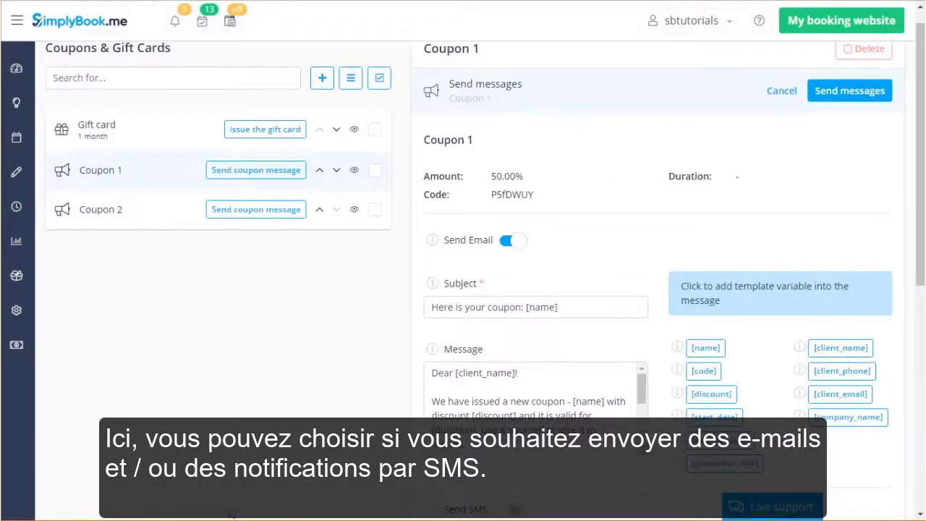
pyautogui.scroll(-3, 330, 347)
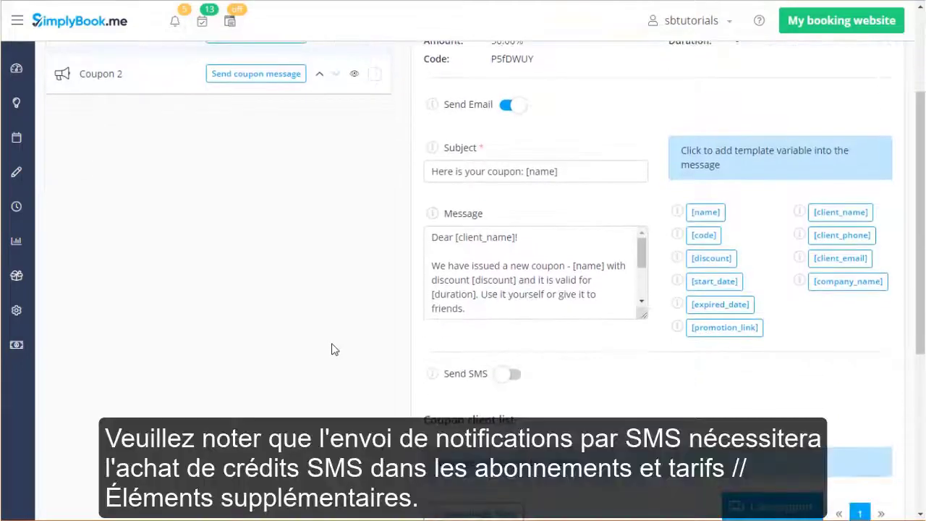
pyautogui.click(512, 373)
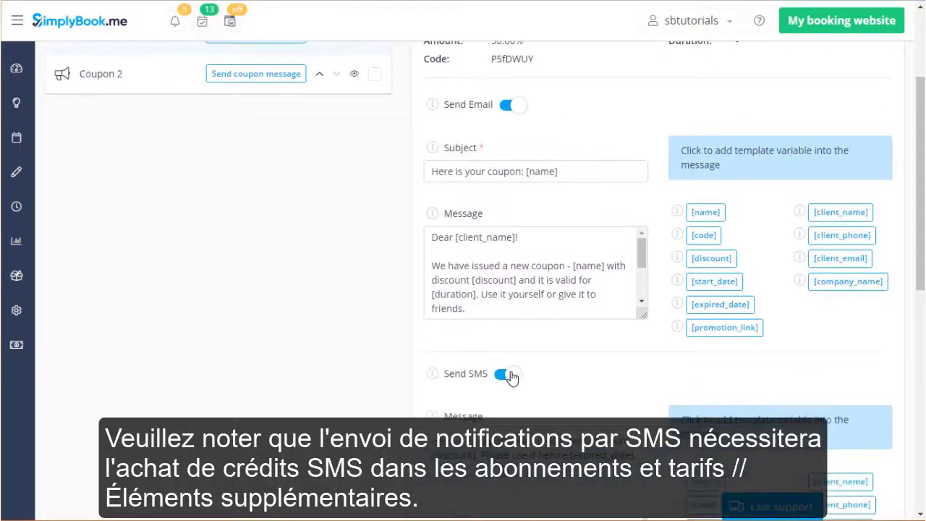
pyautogui.scroll(-3, 512, 376)
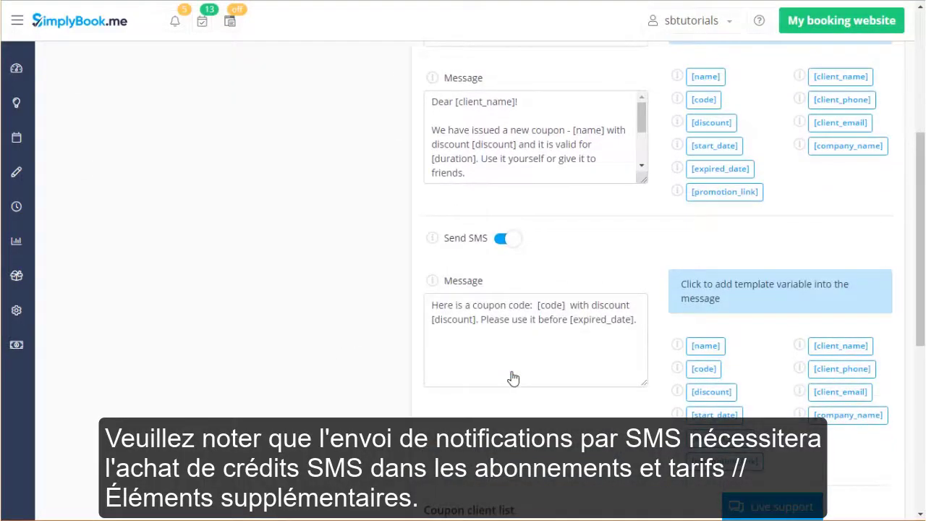
pyautogui.click(21, 349)
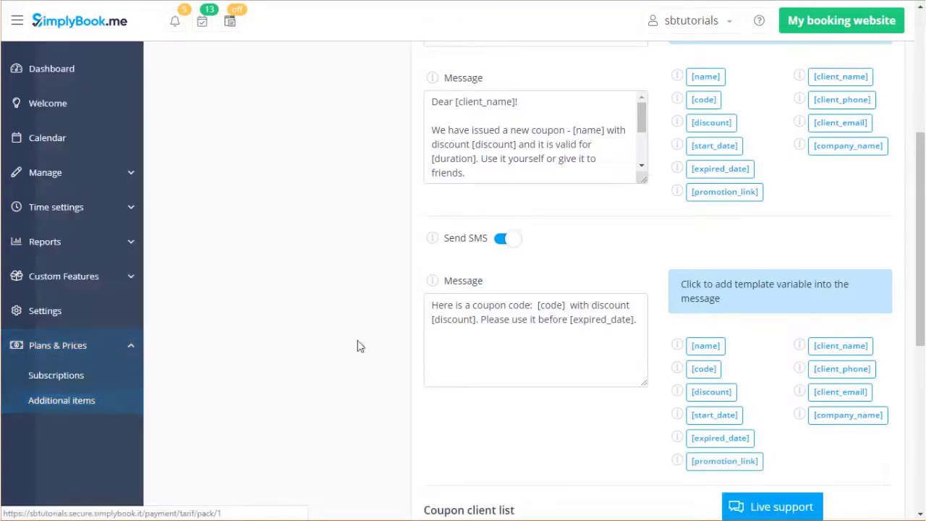
# Turn SMS back off and untick the client so the message goes to all clients.
pyautogui.click(503, 239)
pyautogui.scroll(-3, 647, 237)
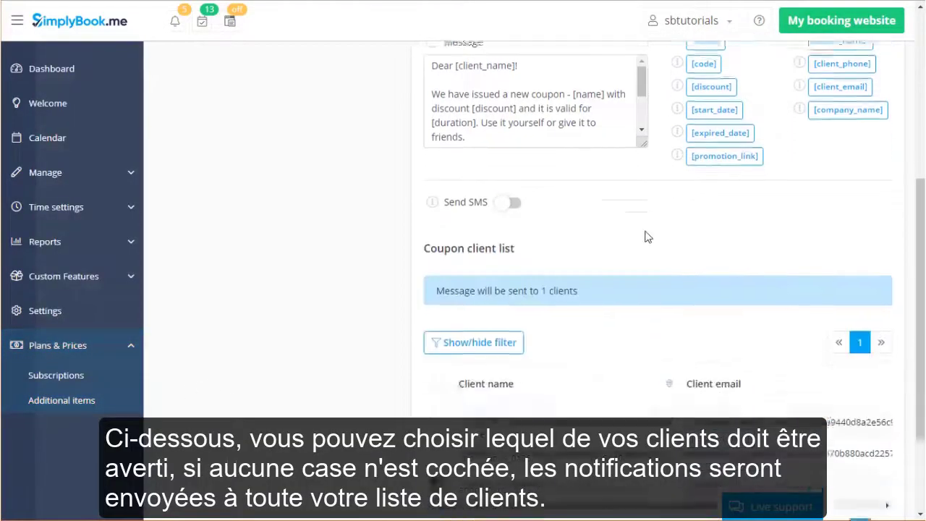
pyautogui.click(439, 353)
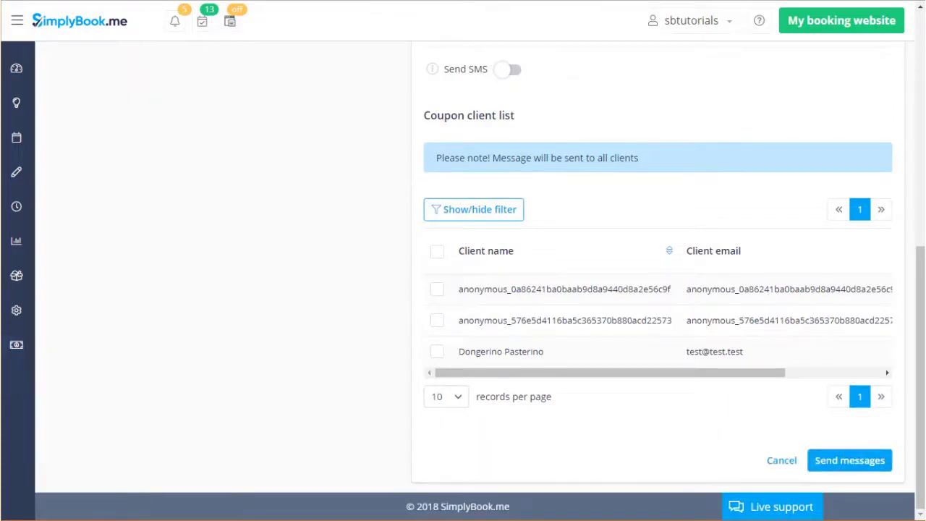
pyautogui.moveTo(31, 178)
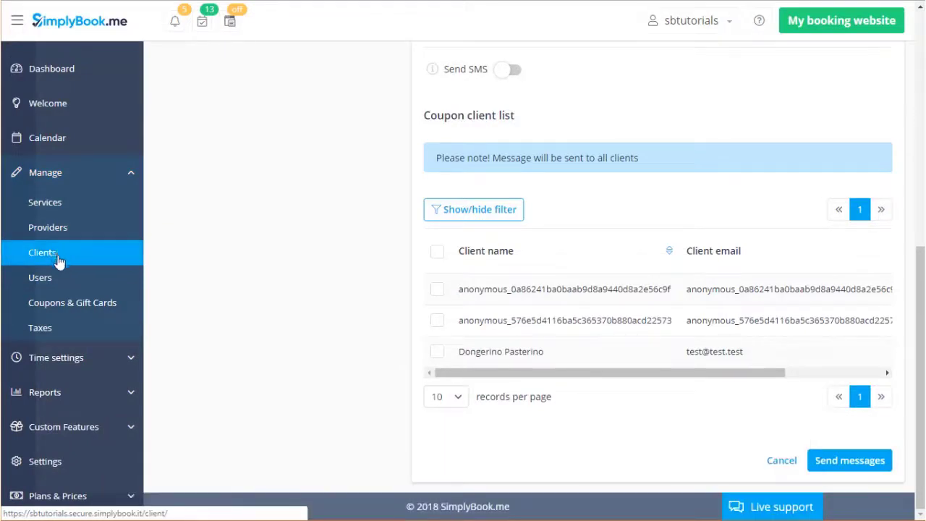
# Open the Issued coupons report under Reports, listing Coupon 1 and Coupon 2 at 50.00%.
pyautogui.click(91, 389)
pyautogui.scroll(-5, 92, 389)
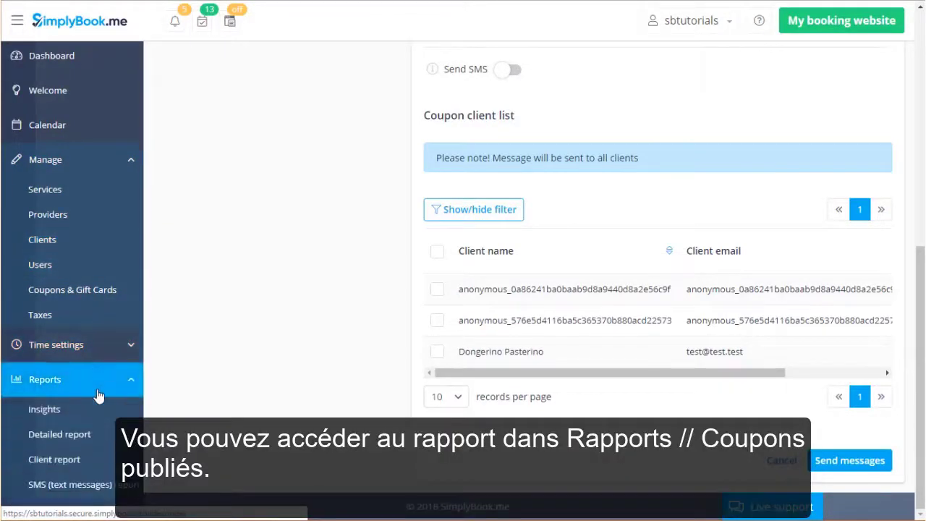
pyautogui.click(105, 409)
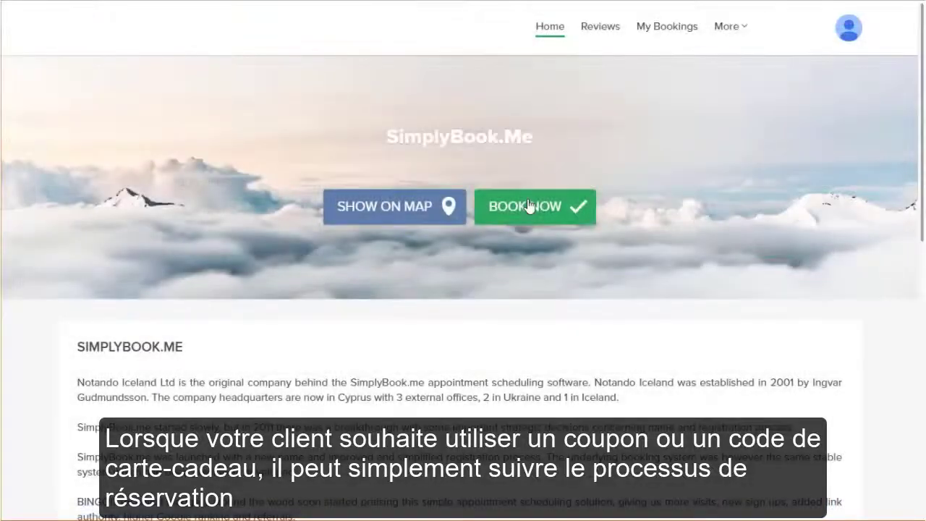
# Book Capture the pug with Ed at 09:00 on 15-11-2018 and proceed to payment.
pyautogui.click(526, 206)
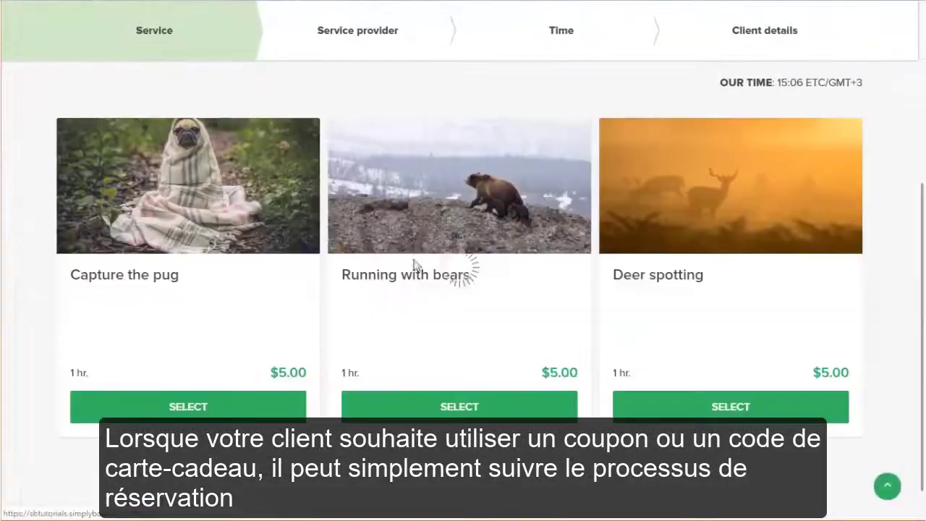
pyautogui.click(167, 416)
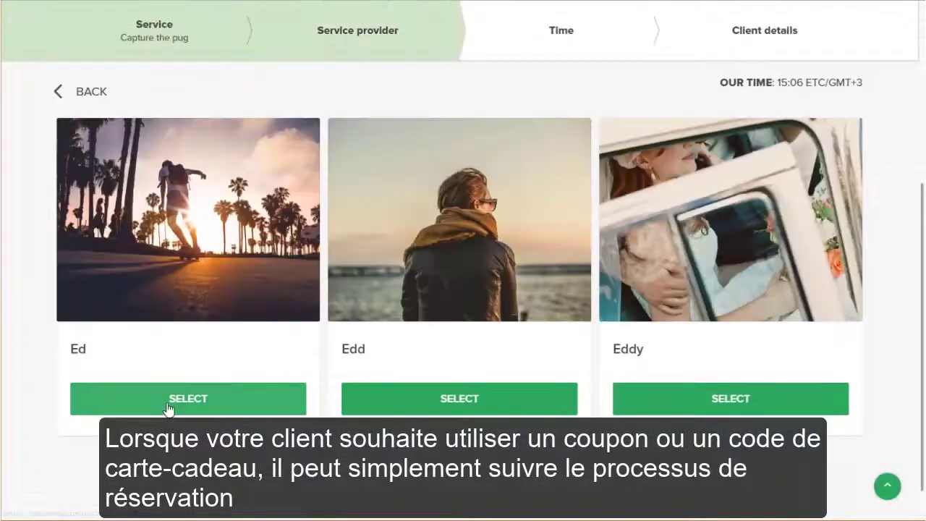
pyautogui.click(167, 416)
pyautogui.click(549, 298)
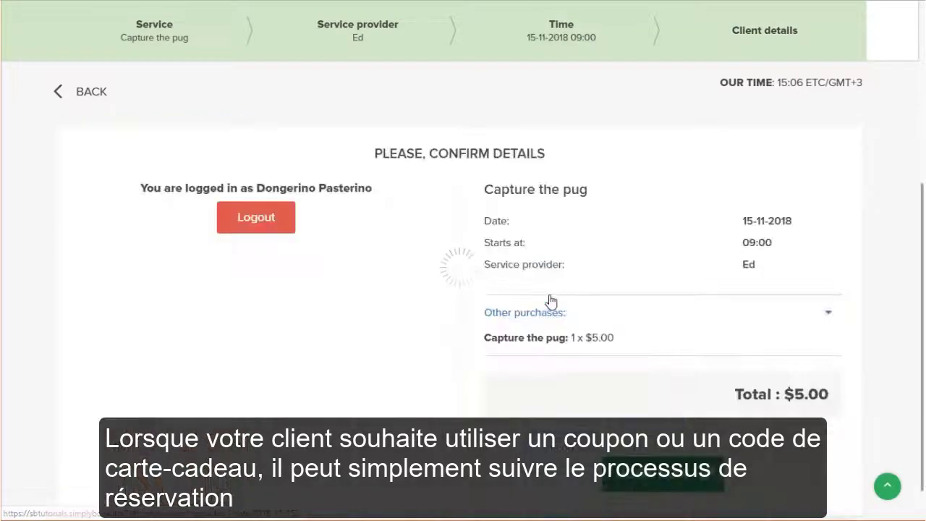
pyautogui.click(663, 474)
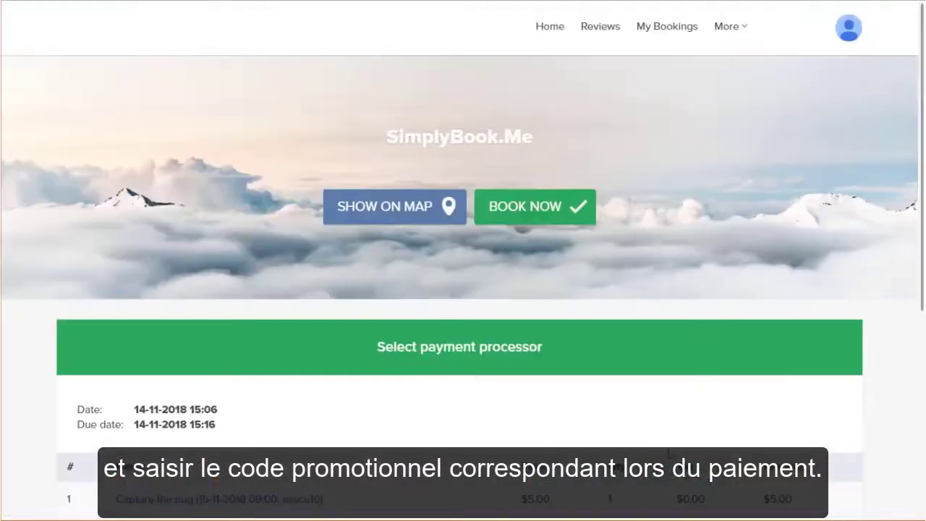
# Apply Coupon 2's promo code and a $1.00 gift card, bringing the total to $2.00.
pyautogui.scroll(-6, 719, 351)
pyautogui.click(611, 241)
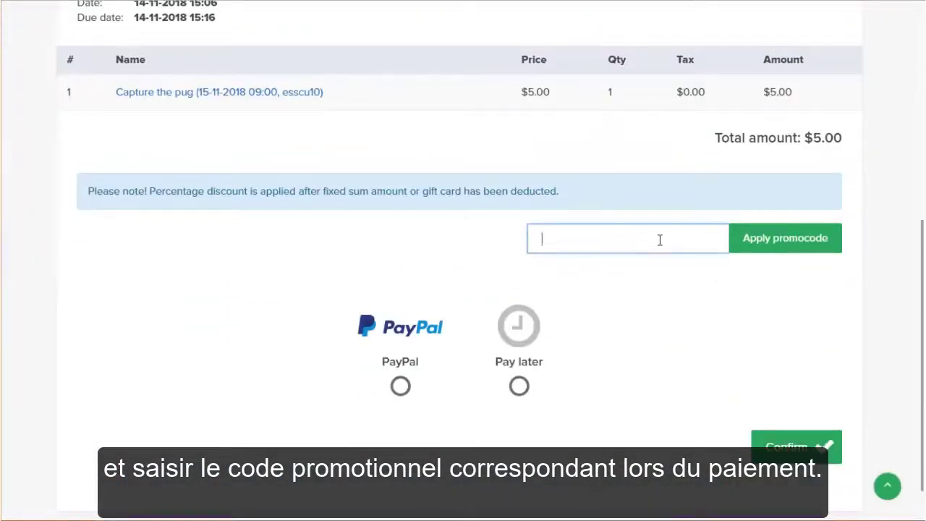
pyautogui.write('L7Fw9v8')
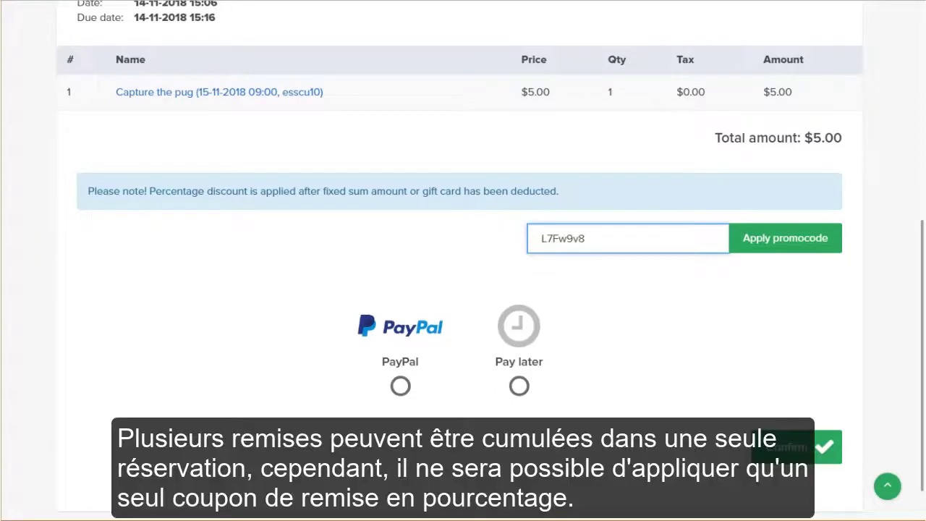
pyautogui.click(785, 246)
pyautogui.click(752, 244)
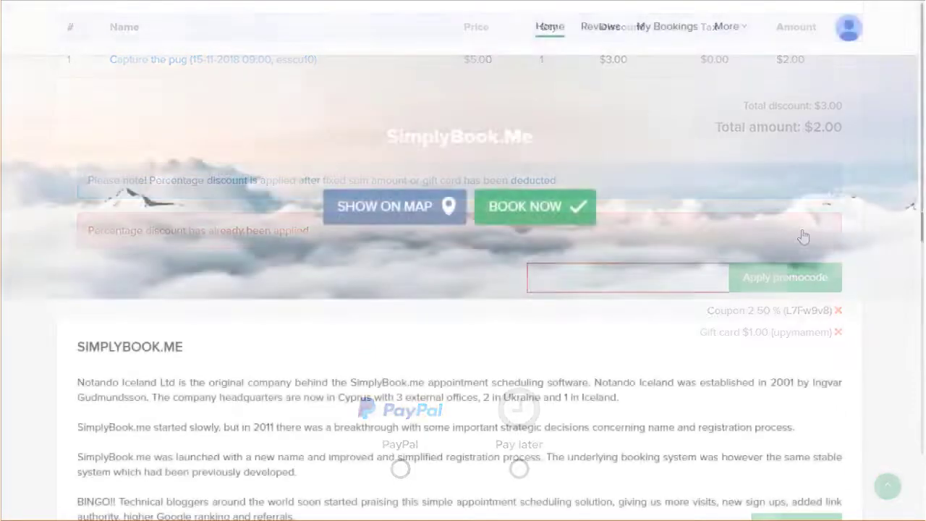
# Open Gift cards from More and view Your Gift Cards: three $1.00 cards, one Used.
pyautogui.moveTo(732, 34)
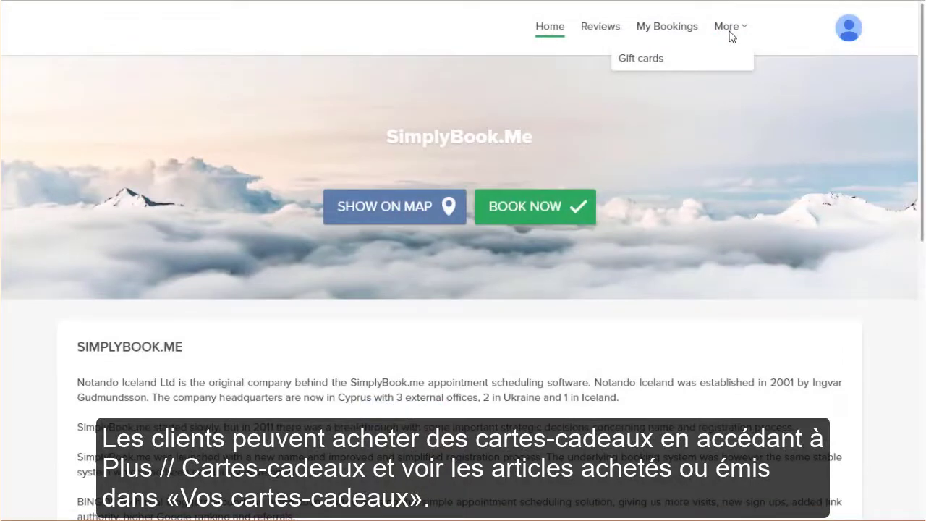
pyautogui.click(664, 65)
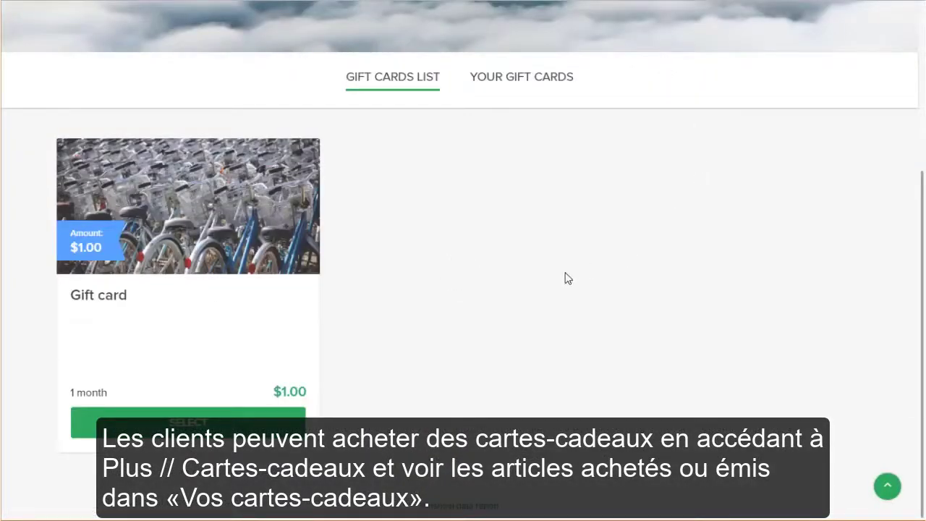
pyautogui.click(527, 78)
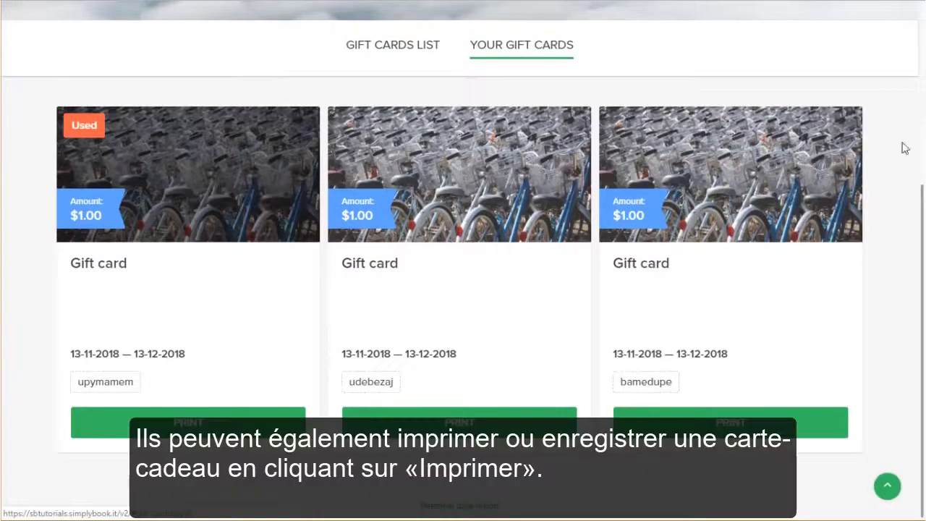